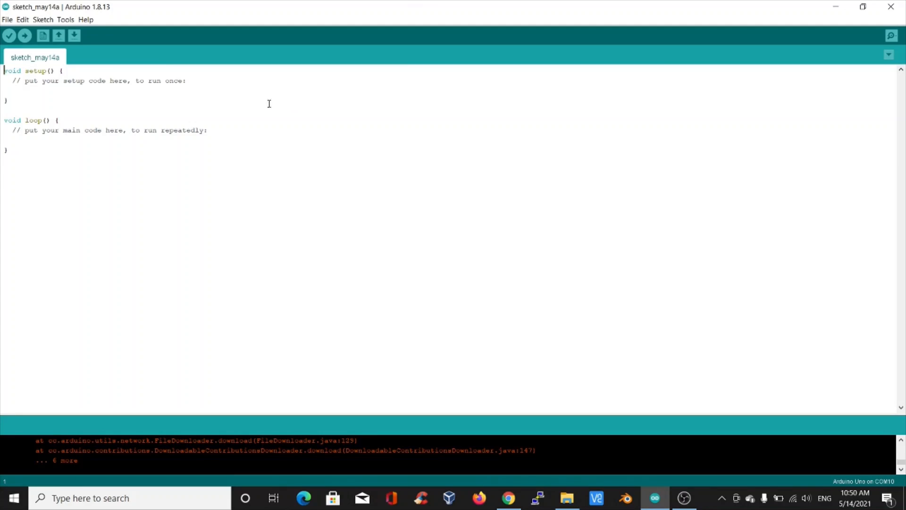
# Step: Open the Library Manager, then close it again
pyautogui.click(65, 19)
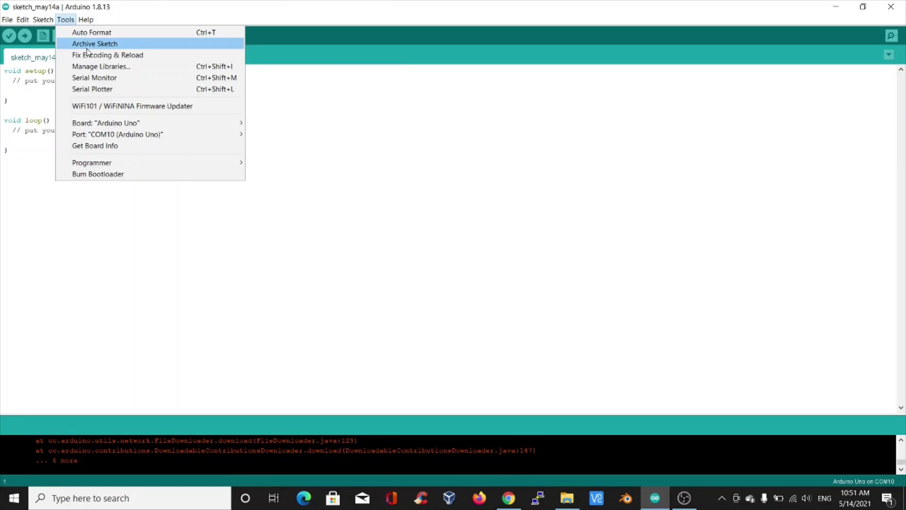
pyautogui.click(120, 67)
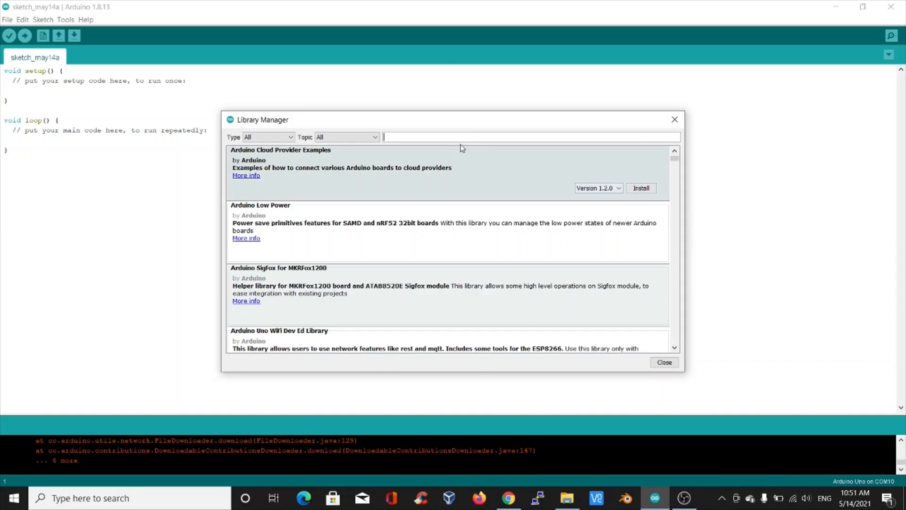
pyautogui.write('pcm')
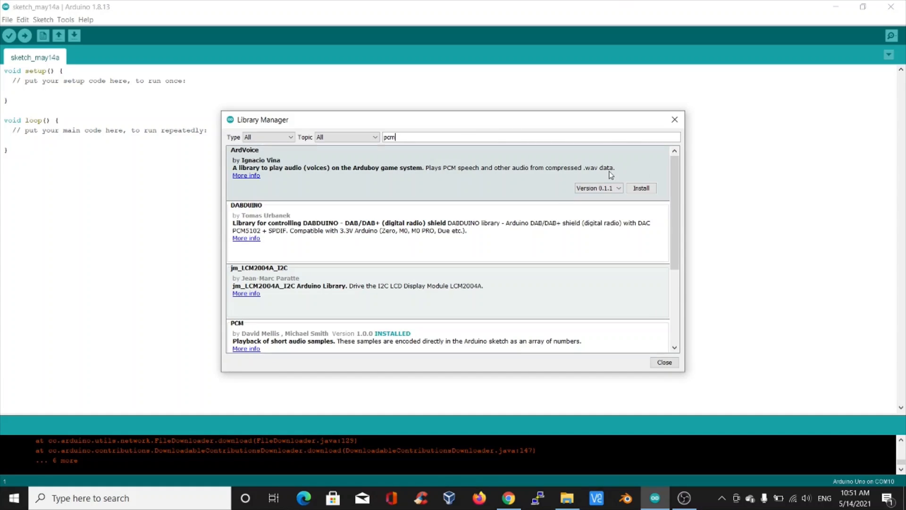
pyautogui.scroll(-1, 553, 201)
pyautogui.scroll(-1, 555, 194)
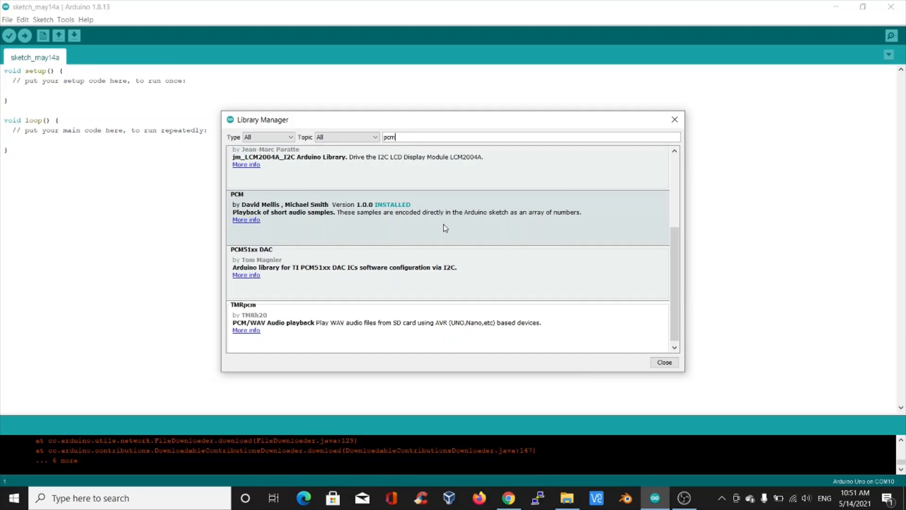
pyautogui.click(665, 362)
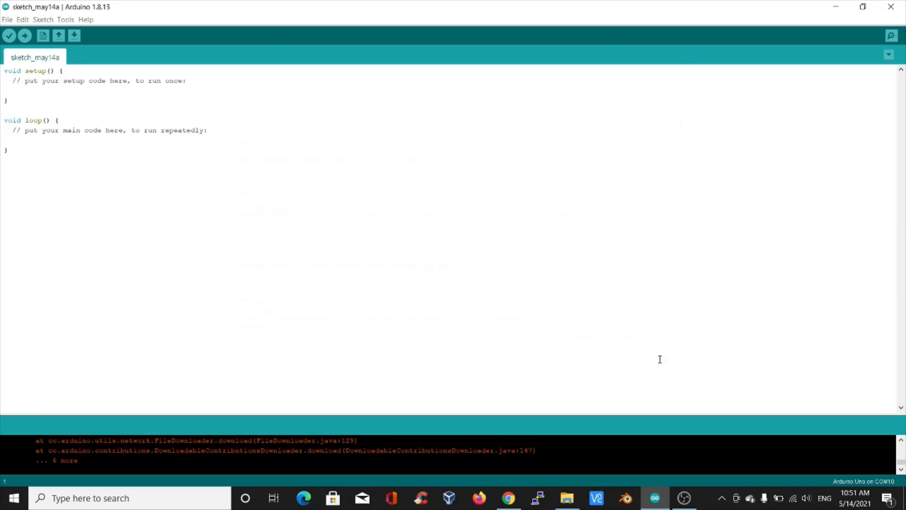
# Step: Open the PCM library's playback example sketch and maximize its window
pyautogui.click(7, 19)
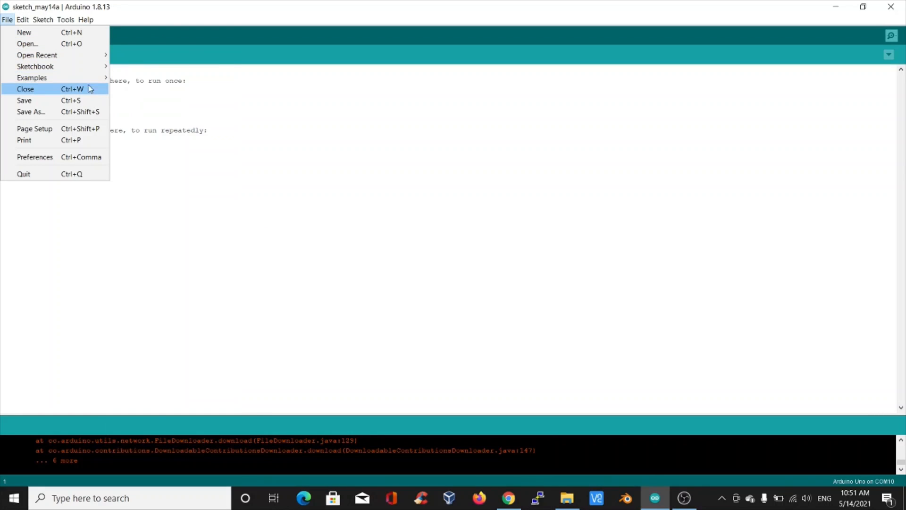
pyautogui.moveTo(32, 77)
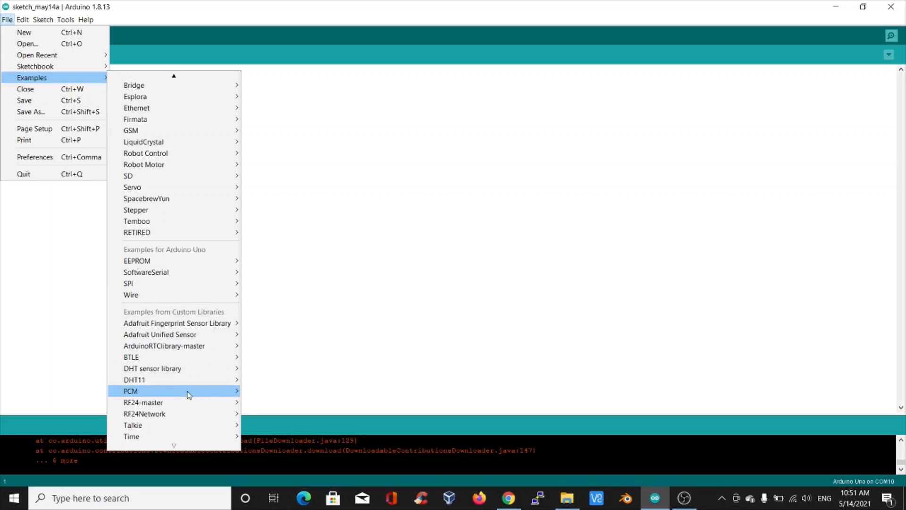
pyautogui.moveTo(173, 391)
pyautogui.click(266, 391)
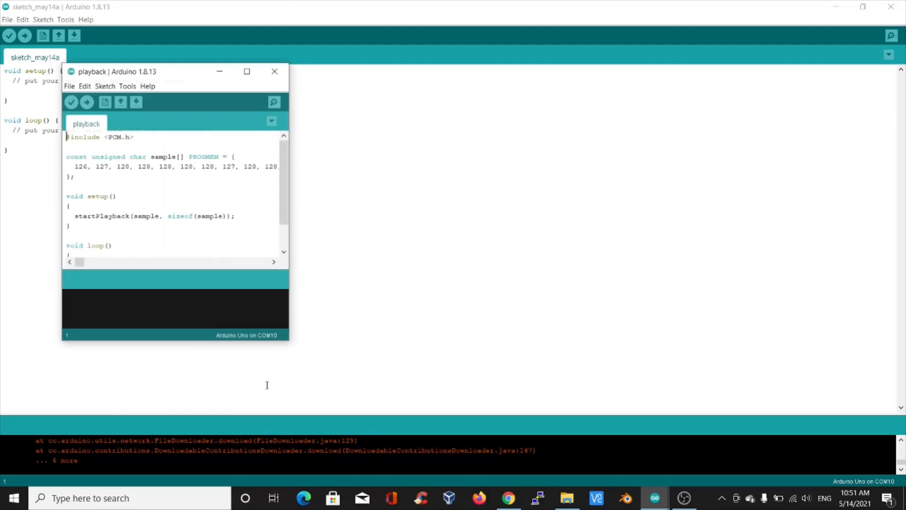
pyautogui.click(248, 71)
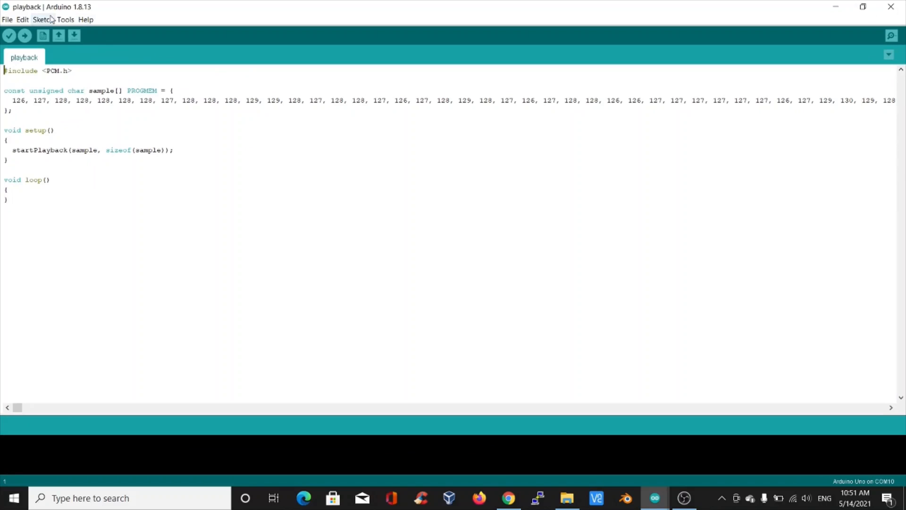
# Step: Select COM10 (Arduino Uno) as the port and start uploading the playback sketch
pyautogui.click(65, 20)
pyautogui.moveTo(118, 135)
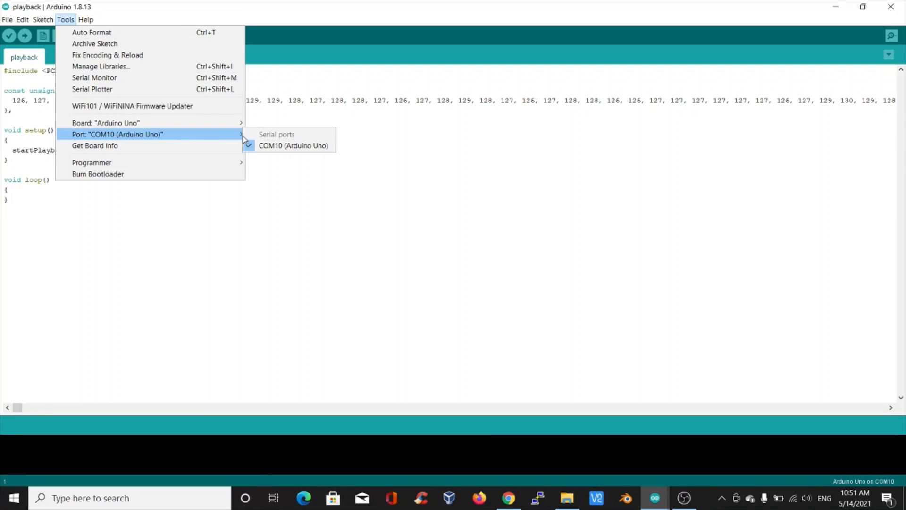
pyautogui.click(269, 146)
pyautogui.click(23, 37)
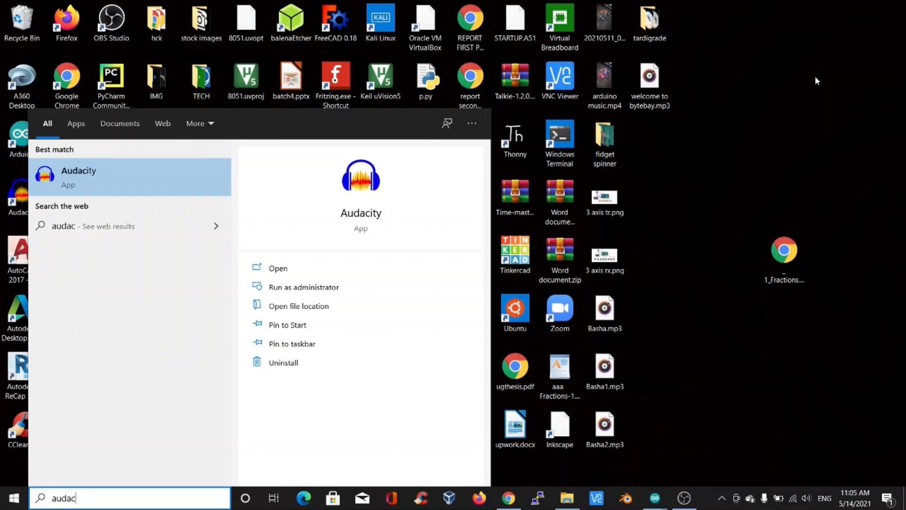
# Step: Launch Audacity from the search results and dismiss its welcome dialog
pyautogui.press('Return')
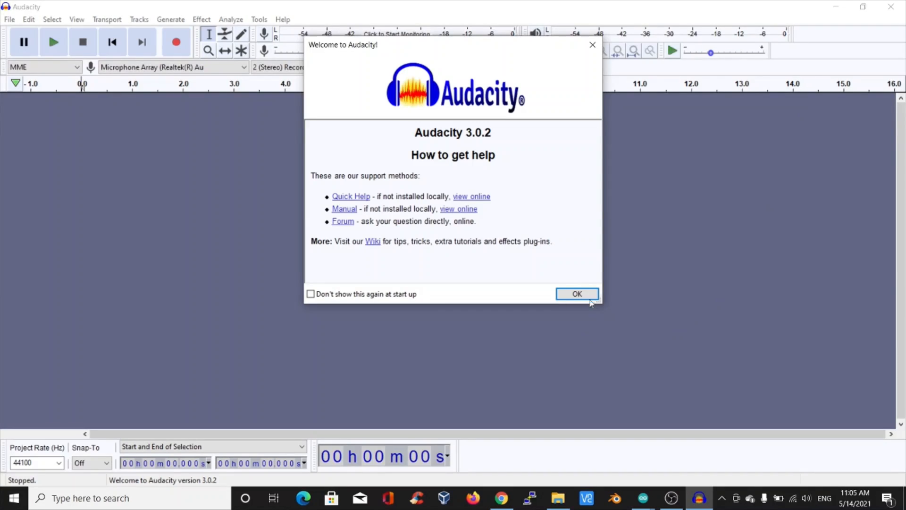
pyautogui.click(577, 294)
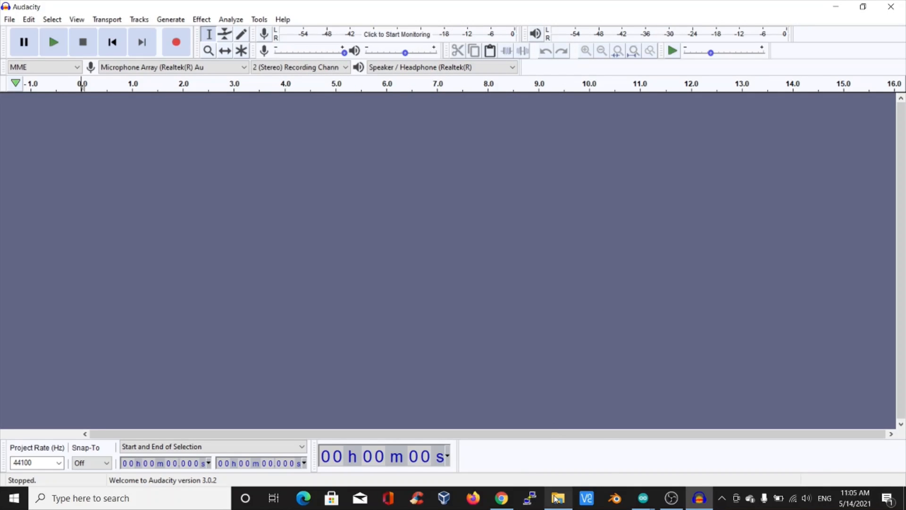
# Step: Drag the voicemaker MP3 from Downloads into Audacity, play it, and bring up the track's options
pyautogui.click(559, 498)
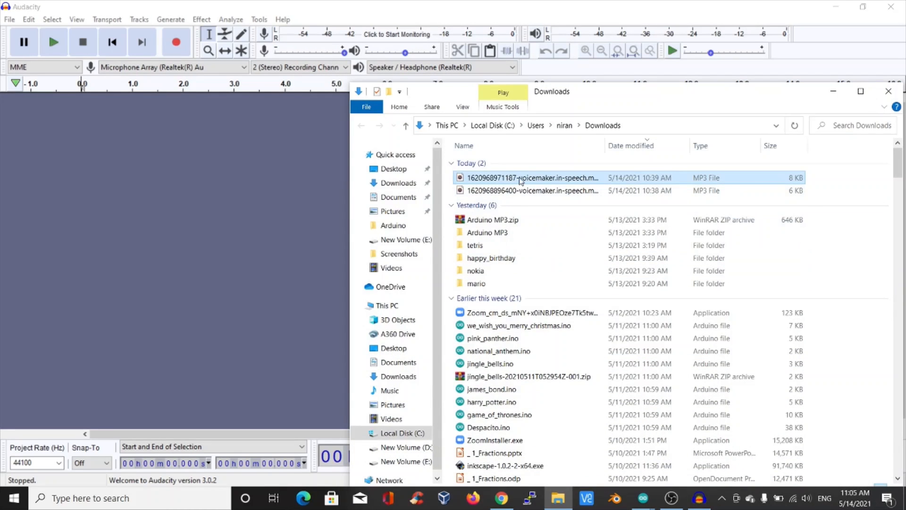
pyautogui.moveTo(520, 181); pyautogui.dragTo(239, 199)
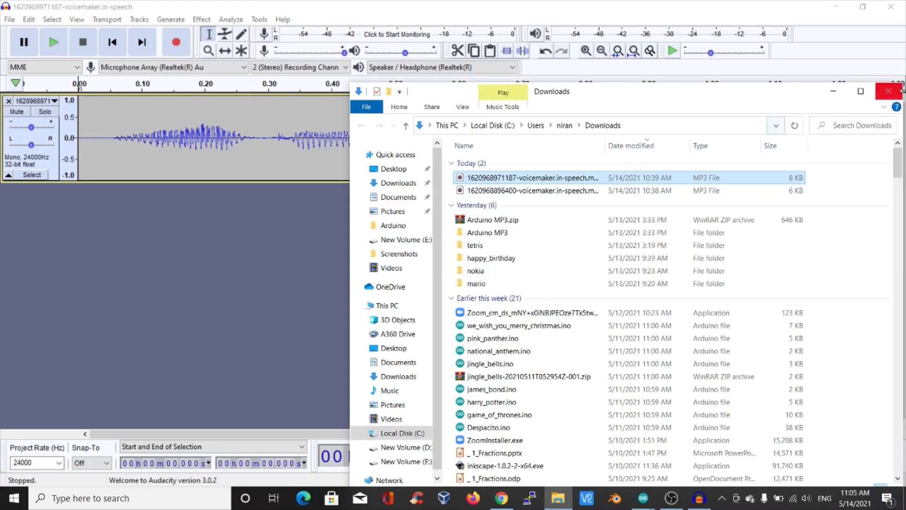
pyautogui.click(833, 92)
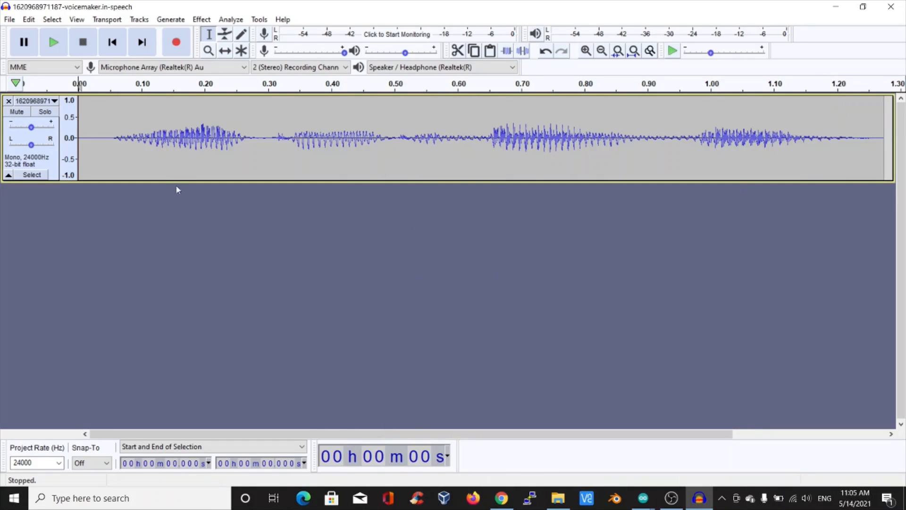
pyautogui.click(52, 43)
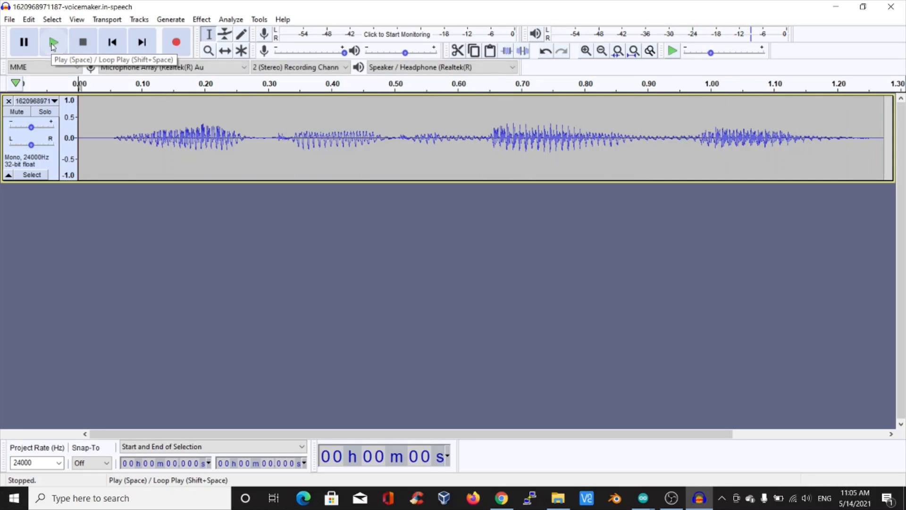
pyautogui.click(35, 101)
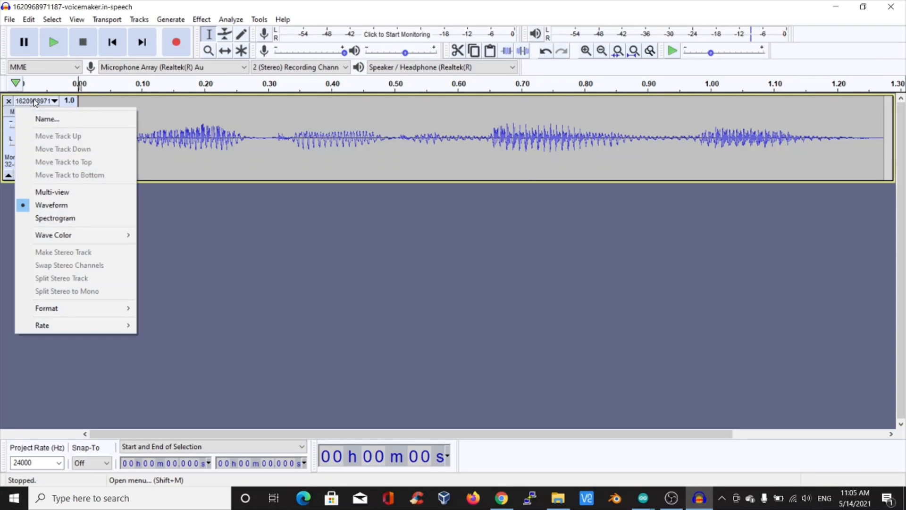
pyautogui.moveTo(71, 308)
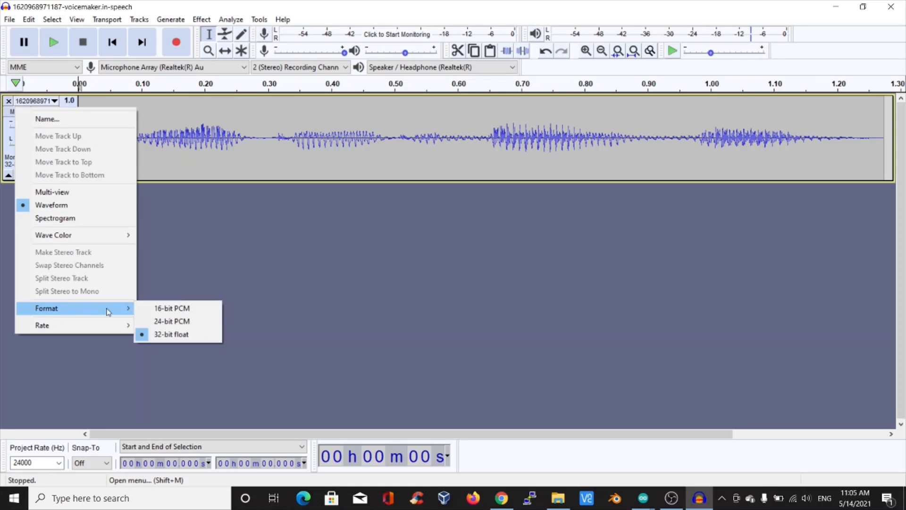
# Step: Convert the track to 16-bit PCM and set the project rate to 8000 Hz
pyautogui.click(163, 308)
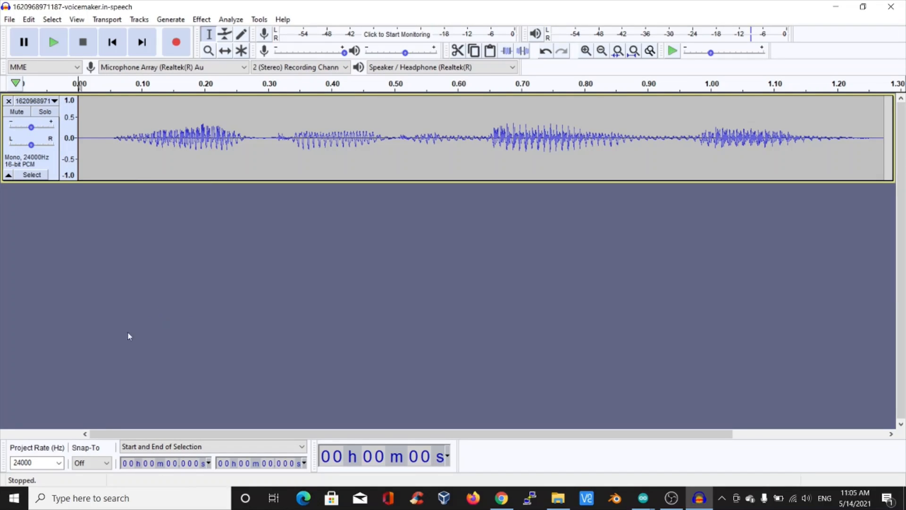
pyautogui.click(59, 462)
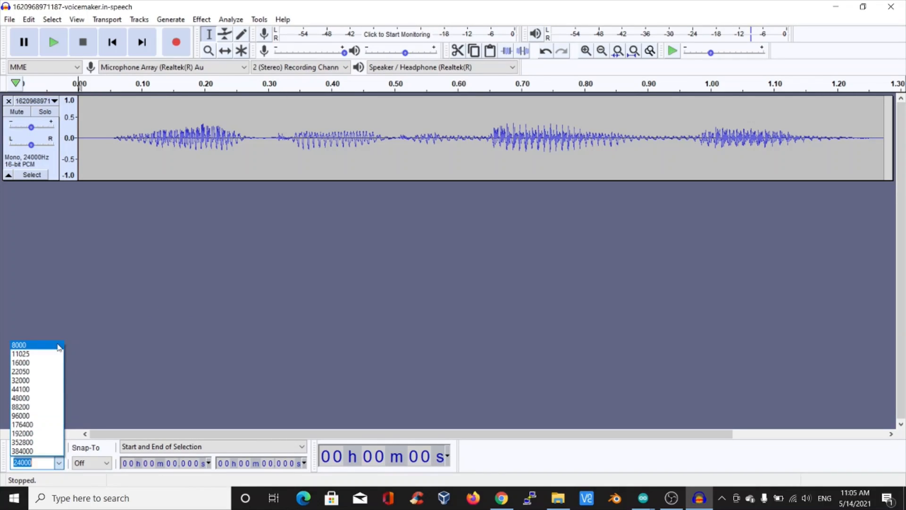
pyautogui.click(56, 345)
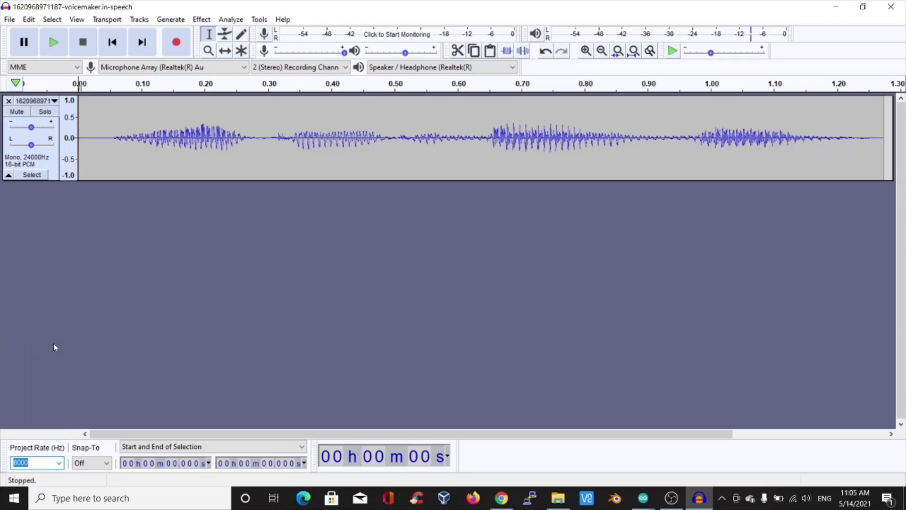
# Step: Export the clip to the Desktop as an MP3 named audio1, accepting the metadata
pyautogui.click(9, 22)
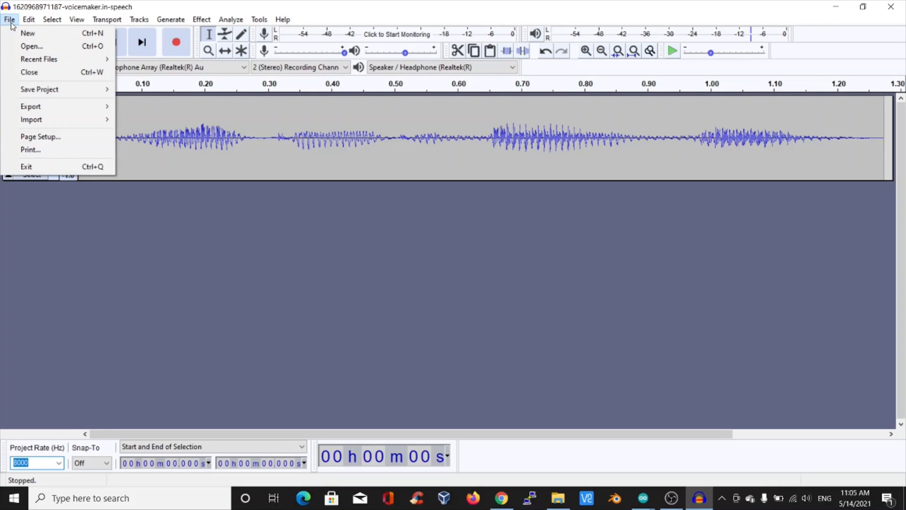
pyautogui.moveTo(31, 106)
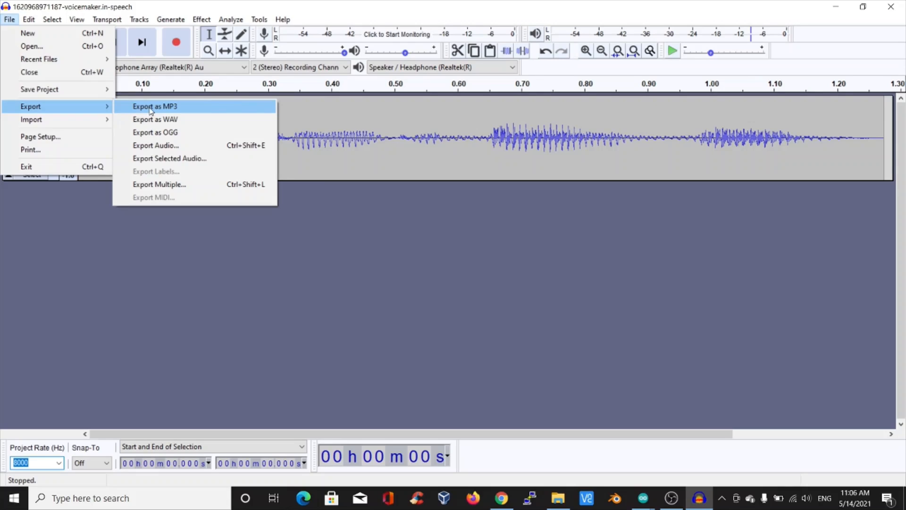
pyautogui.click(150, 107)
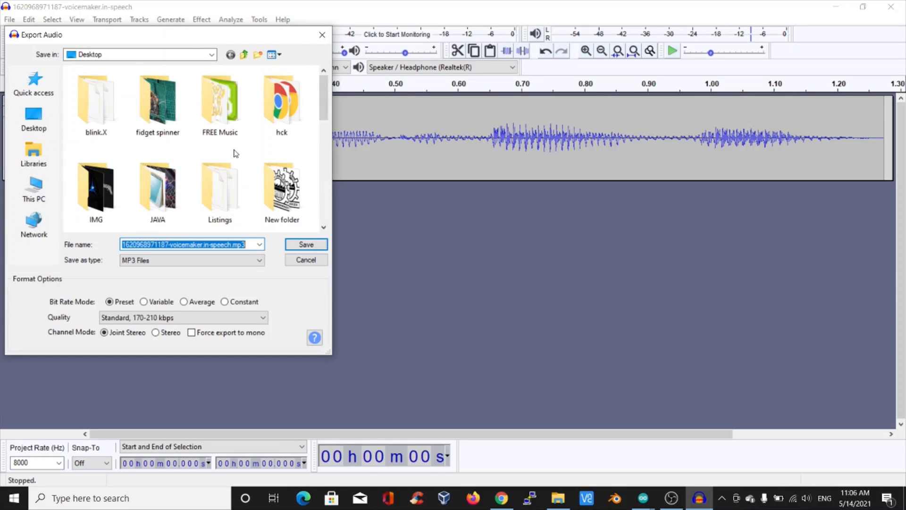
pyautogui.press('BackSpace')
pyautogui.write('a')
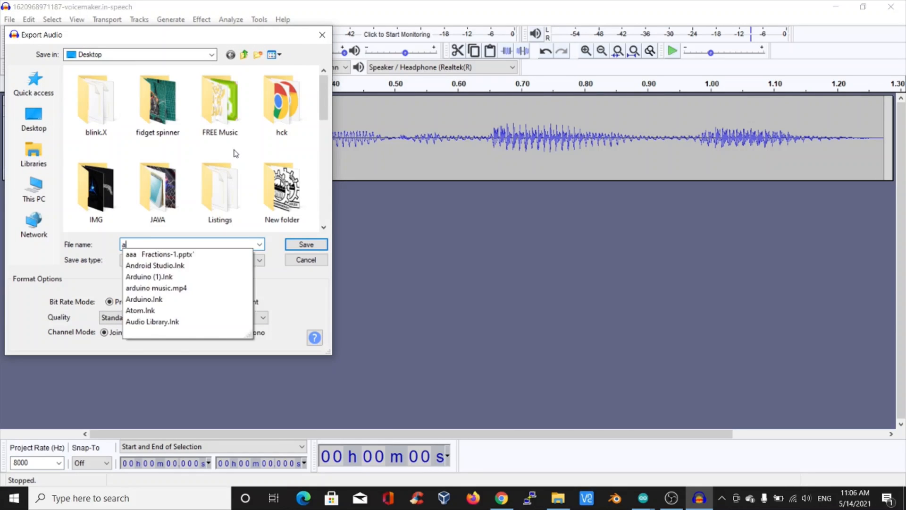
pyautogui.write('udio1')
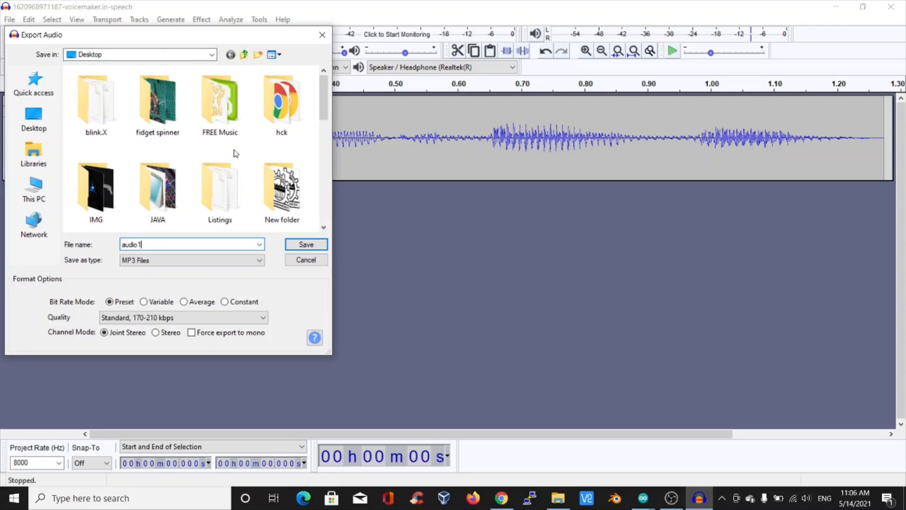
pyautogui.click(302, 245)
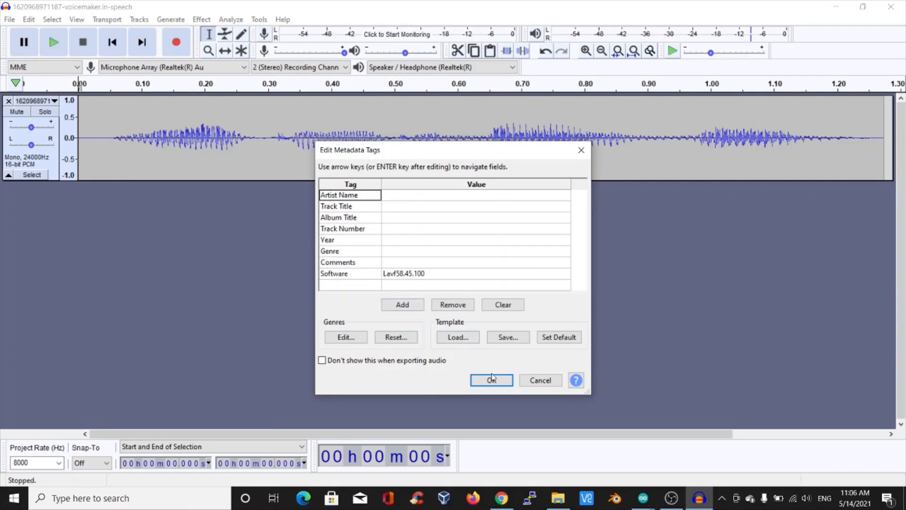
pyautogui.click(490, 383)
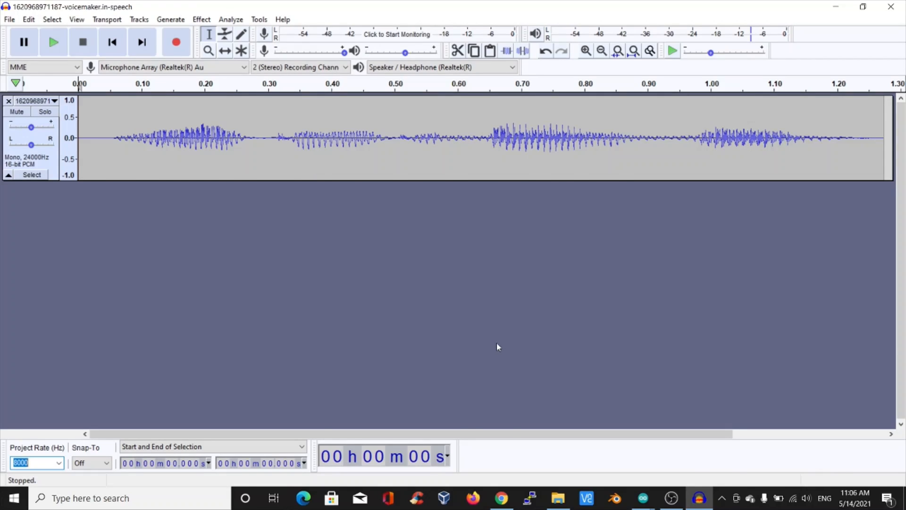
# Step: Minimize Audacity and bring up the encode audio folder in File Explorer
pyautogui.click(836, 6)
pyautogui.click(560, 500)
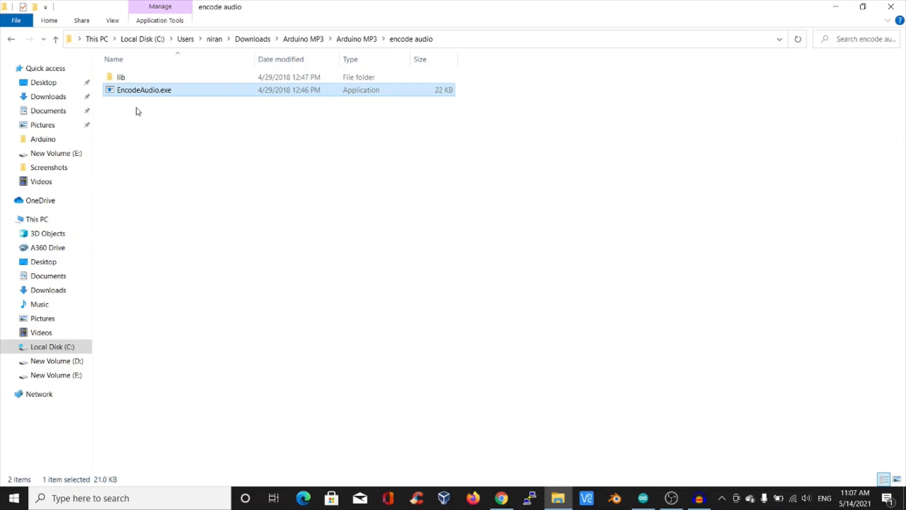
# Step: Run EncodeAudio.exe and give it audio1.mp3 from the Desktop to encode
pyautogui.doubleClick(162, 93)
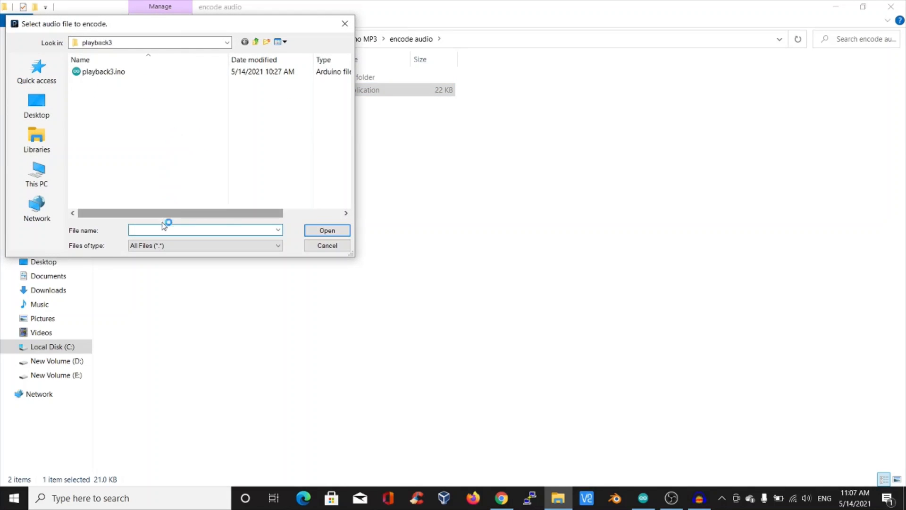
pyautogui.click(39, 110)
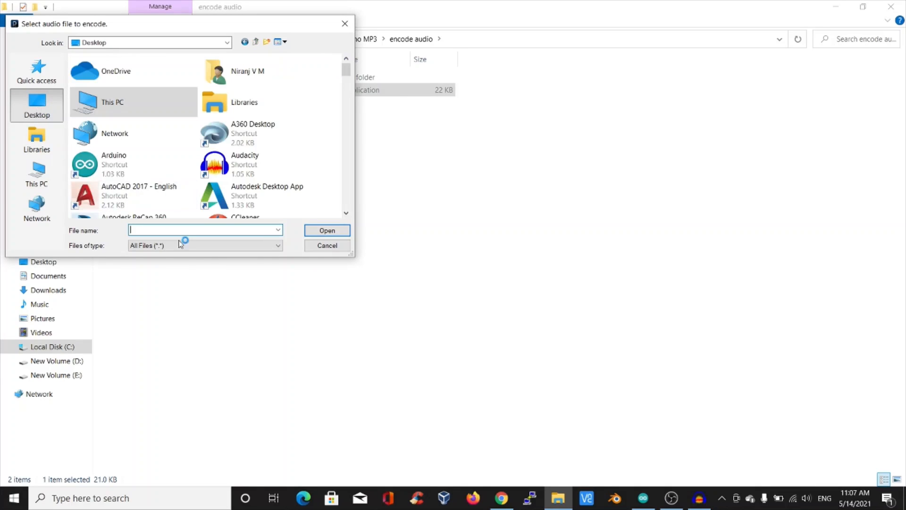
pyautogui.write('aud')
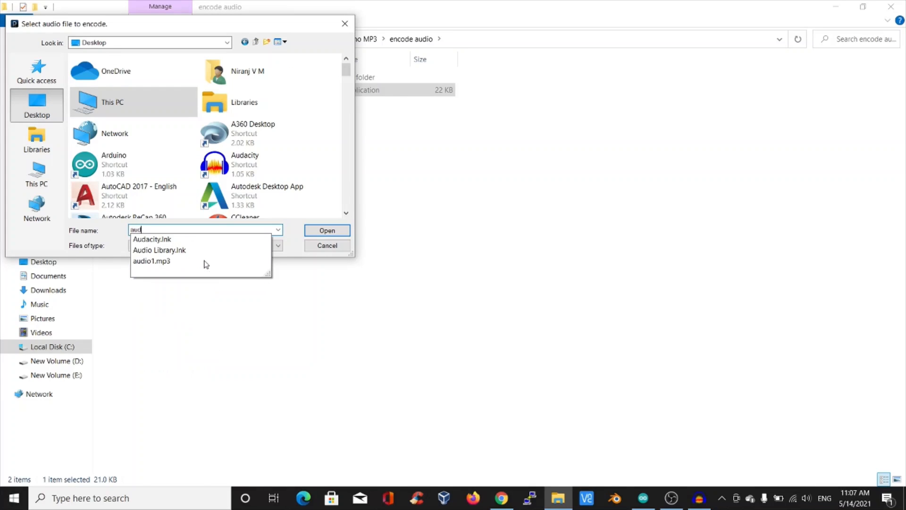
pyautogui.write('io1')
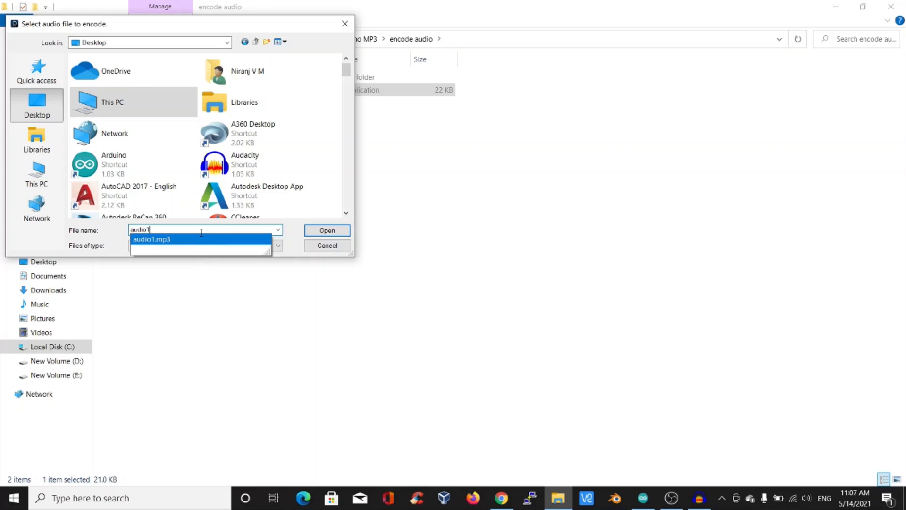
pyautogui.click(200, 240)
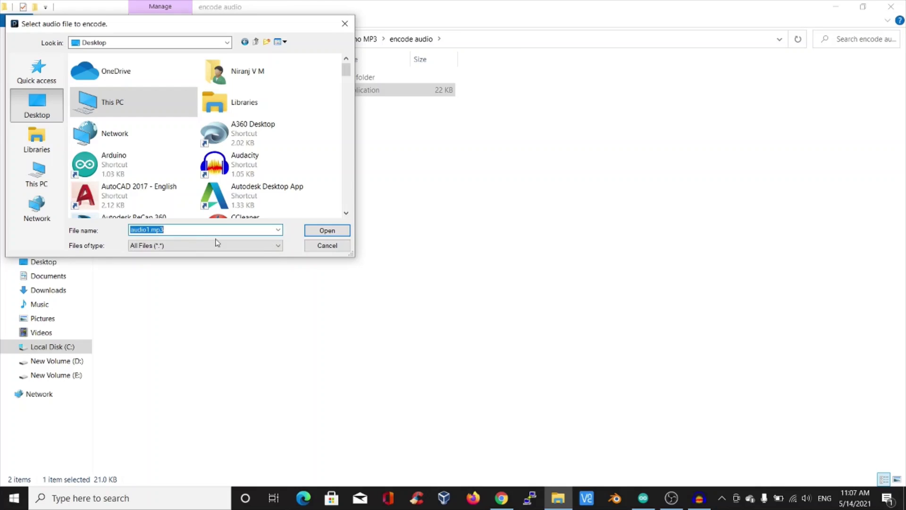
pyautogui.click(310, 231)
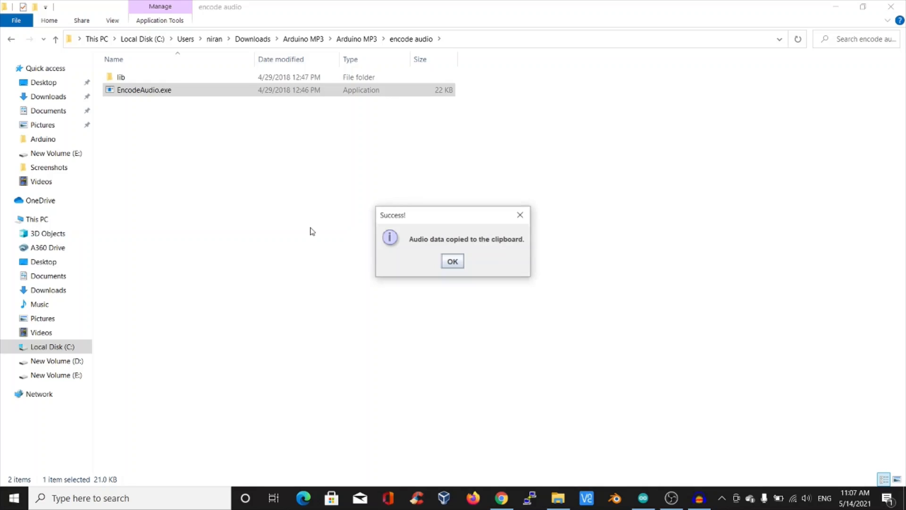
# Step: Acknowledge the success message and return to the playback sketch in Arduino IDE
pyautogui.click(454, 263)
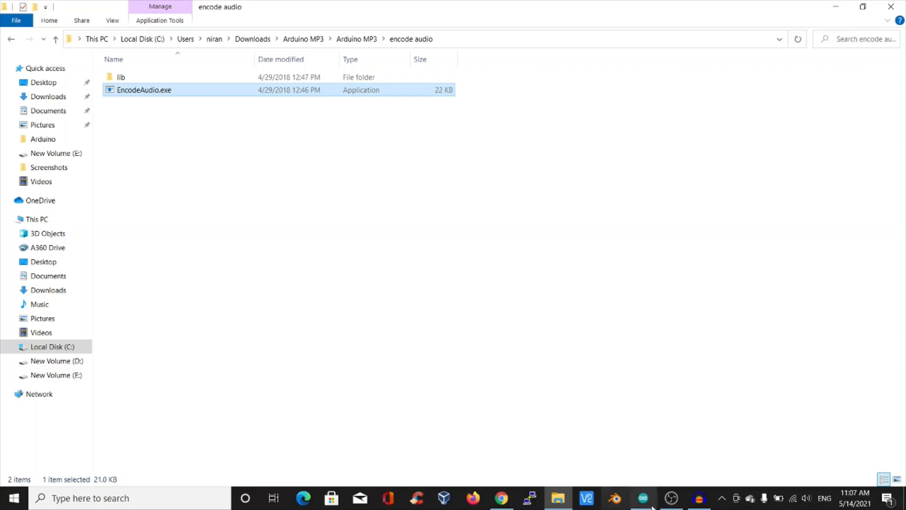
pyautogui.click(645, 499)
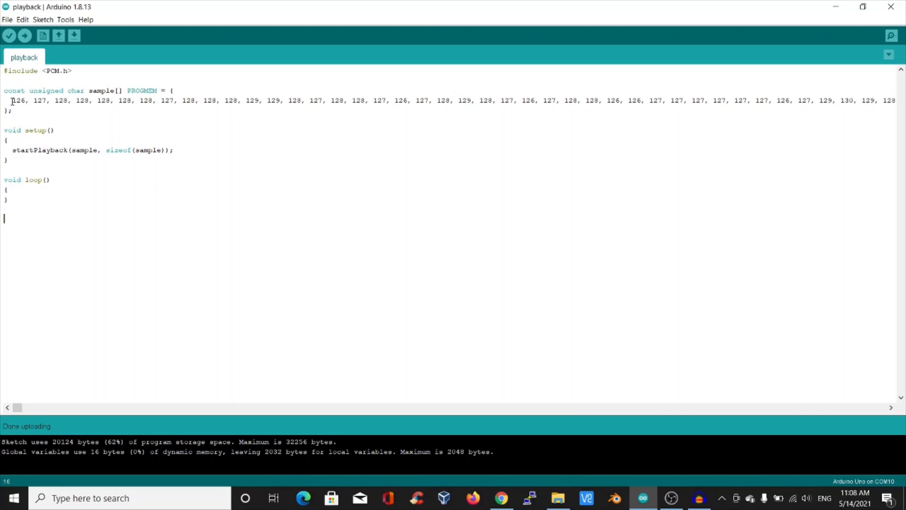
# Step: Replace the old sample[] data with the pasted encoded audio values, close the array, and check the port
pyautogui.moveTo(12, 100); pyautogui.dragTo(27, 108)
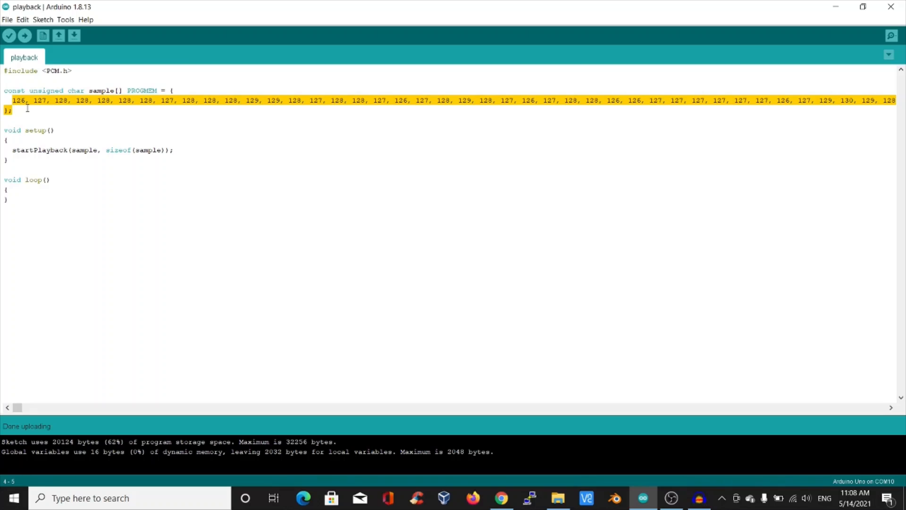
pyautogui.press('Delete')
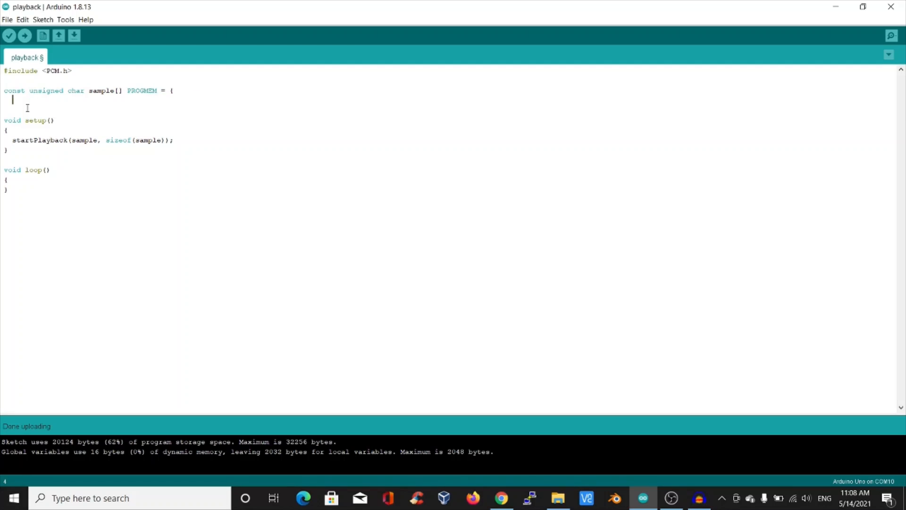
pyautogui.hotkey('ctrl', 'v')
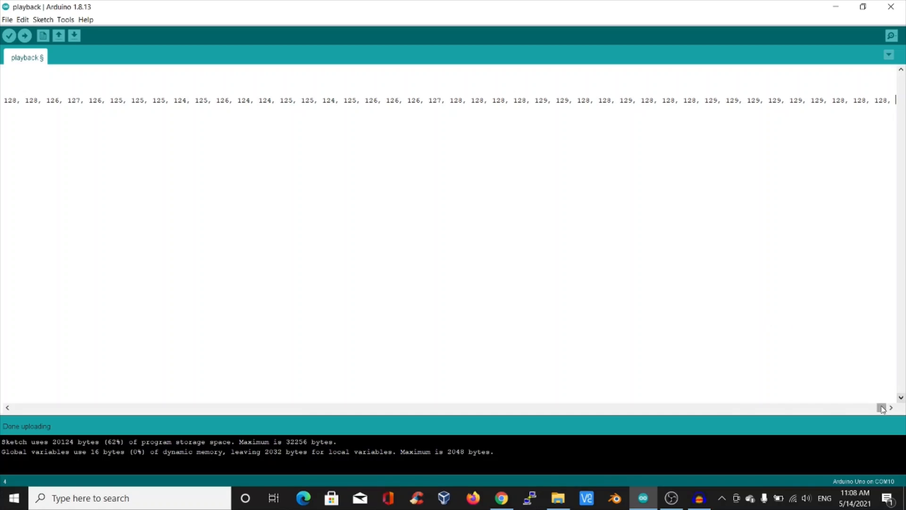
pyautogui.moveTo(881, 408); pyautogui.dragTo(16, 408)
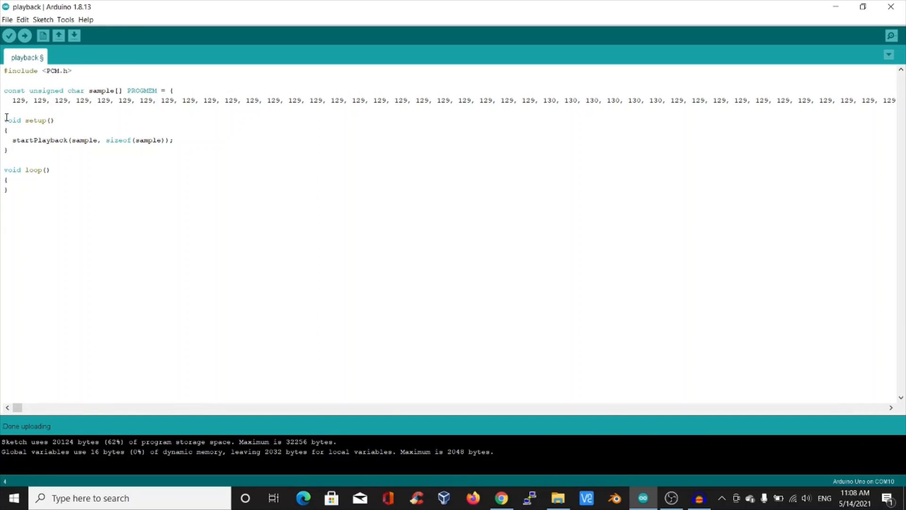
pyautogui.press('Return')
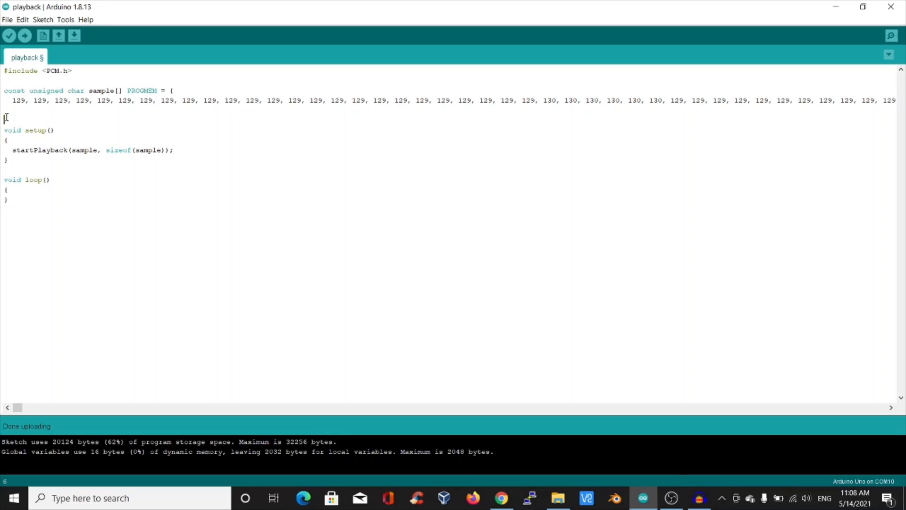
pyautogui.write('}')
pyautogui.write(';')
pyautogui.click(64, 24)
pyautogui.moveTo(117, 134)
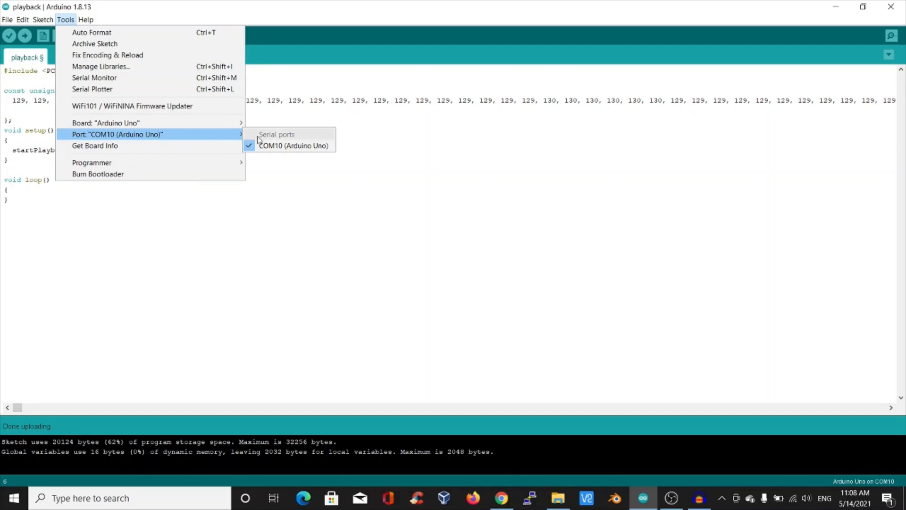